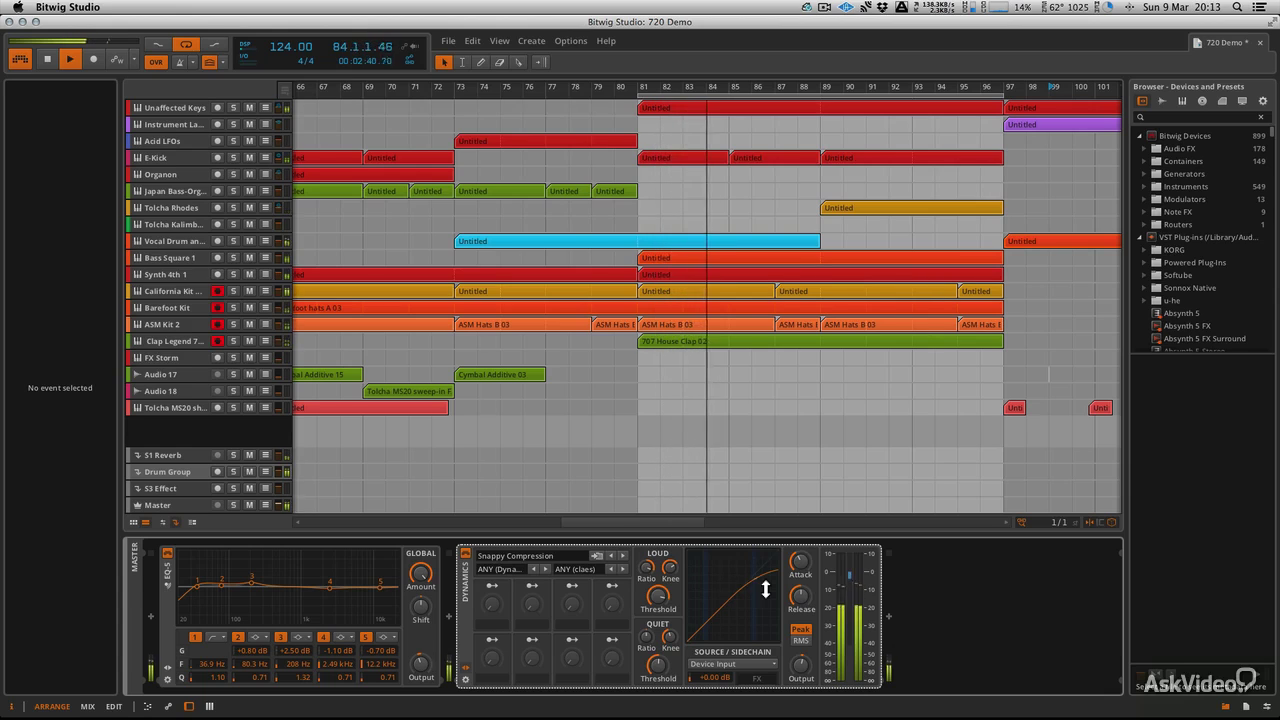
- Select the Master channel in the mixer and set its EQ-5 band 3 to +1.80 dB and band 5 to +1.70 dB
{"action": "left_click", "coordinate": [209, 706]}
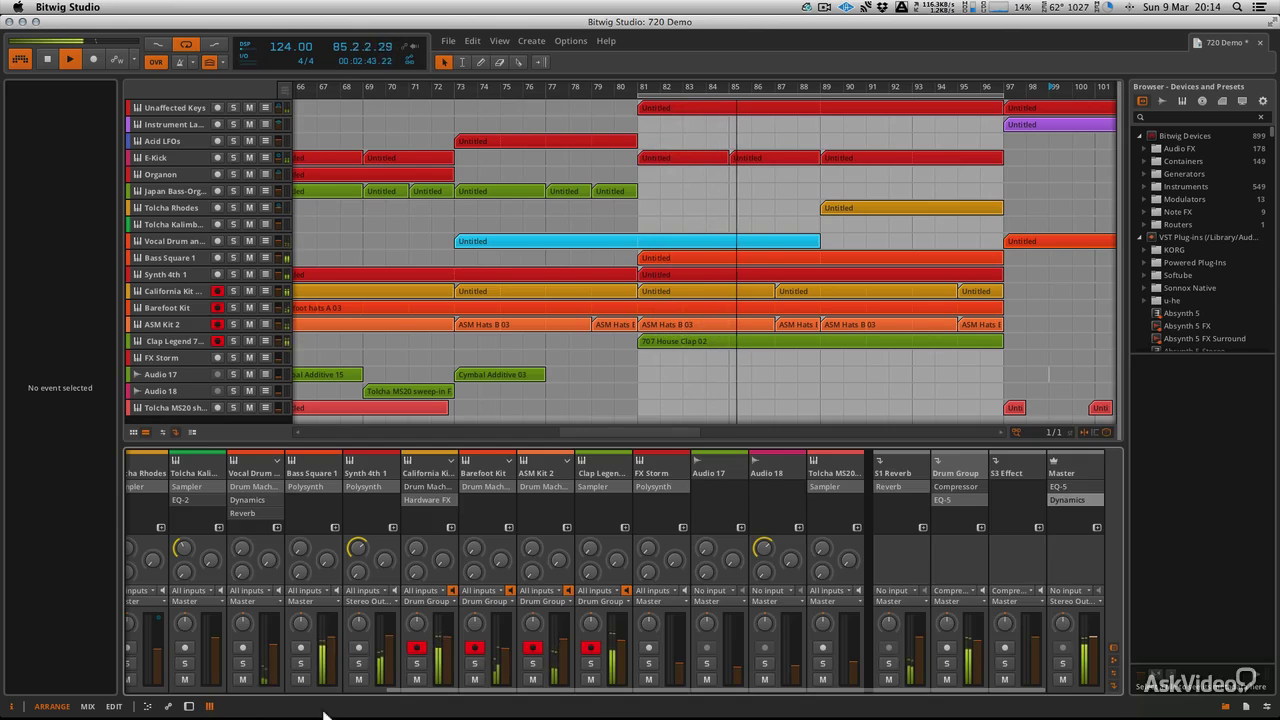
{"action": "left_click", "coordinate": [1064, 474]}
{"action": "key", "text": "d"}
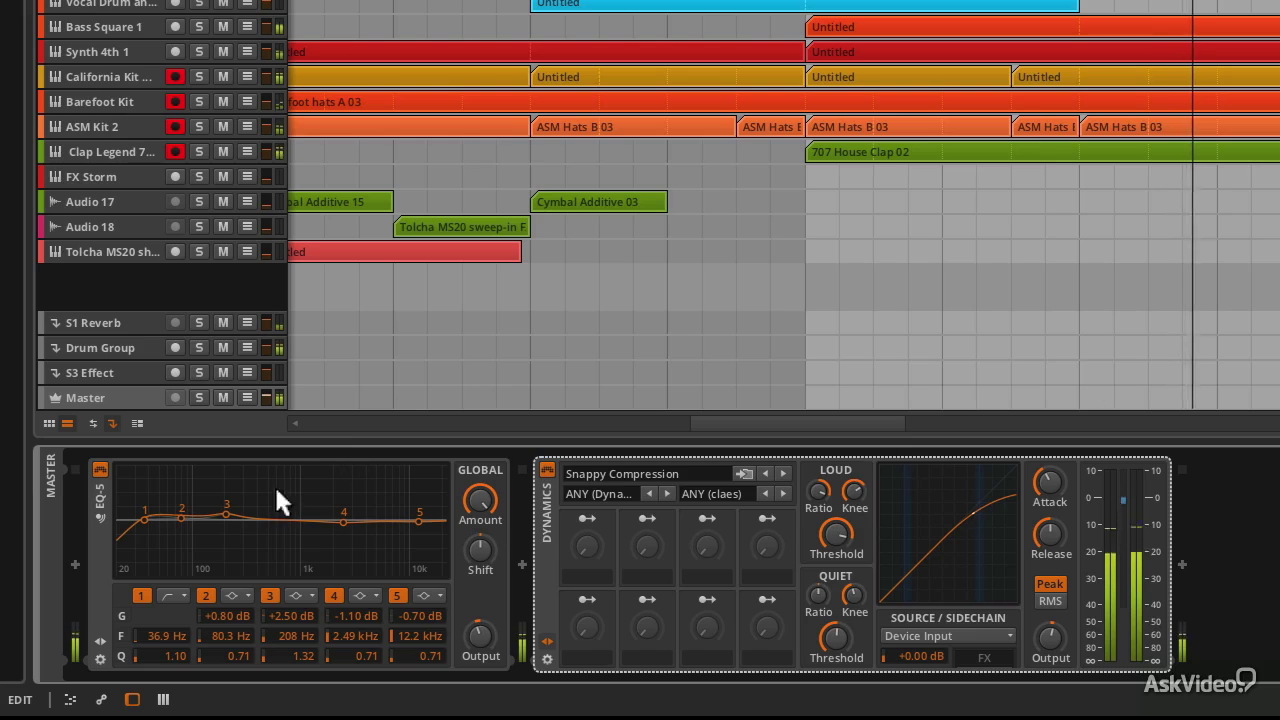
{"action": "left_click_drag", "start_coordinate": [226, 509], "coordinate": [226, 513]}
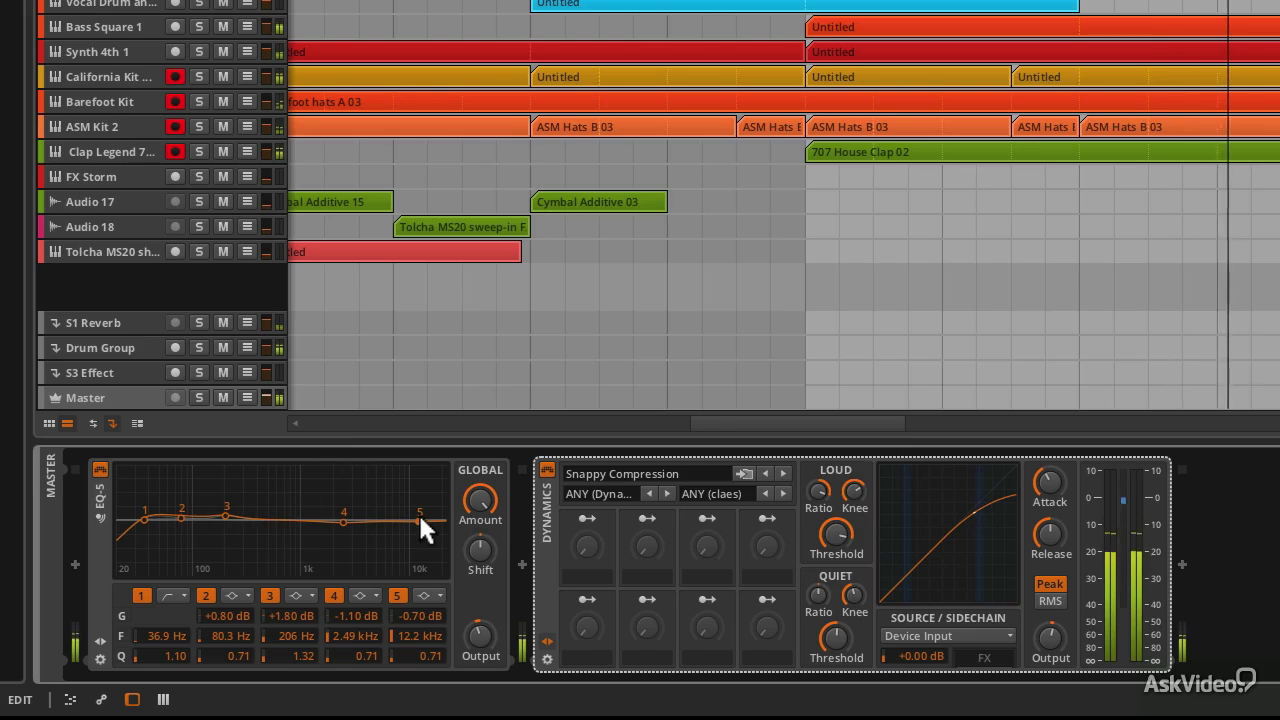
{"action": "left_click_drag", "start_coordinate": [418, 512], "coordinate": [418, 509]}
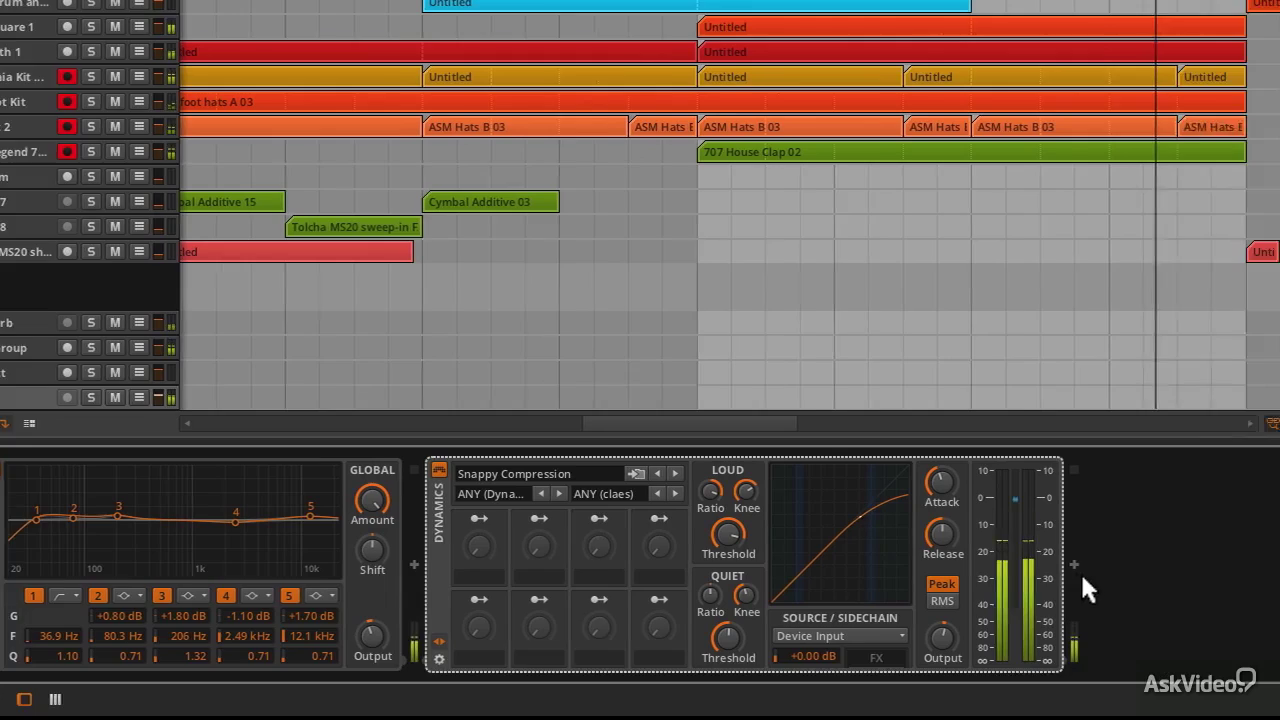
- Insert a Peak Limiter from the Audio FX list right after Dynamics on the Master chain
{"action": "left_click", "coordinate": [1182, 564]}
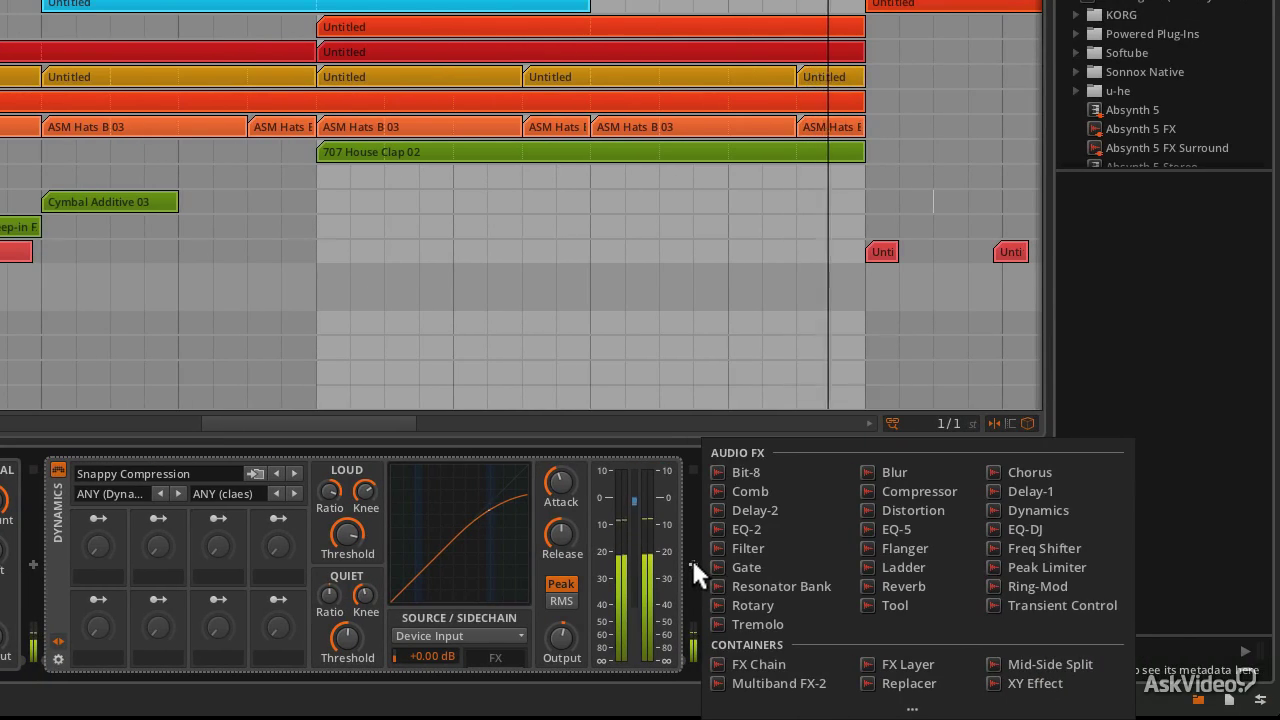
{"action": "left_click", "coordinate": [1005, 566]}
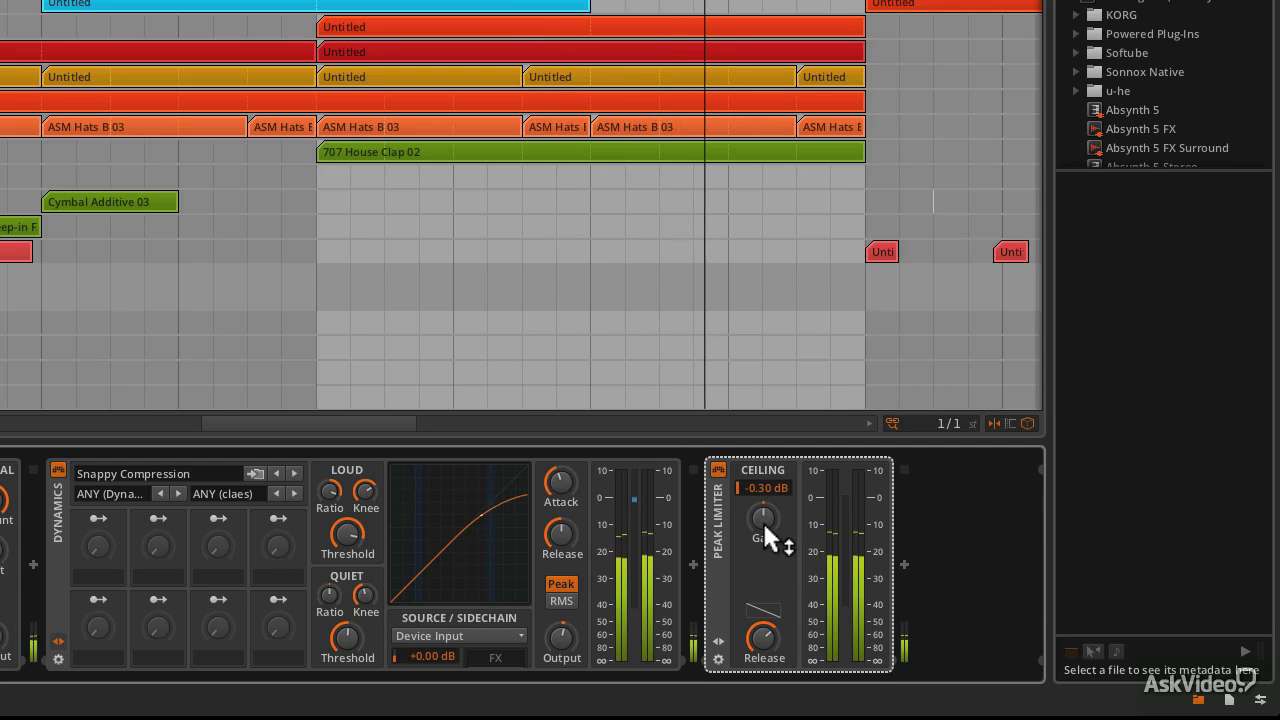
- Raise the Peak Limiter gain to about +9.80 dB and lower its ceiling to -0.40 dB
{"action": "left_click_drag", "start_coordinate": [762, 520], "coordinate": [759, 470]}
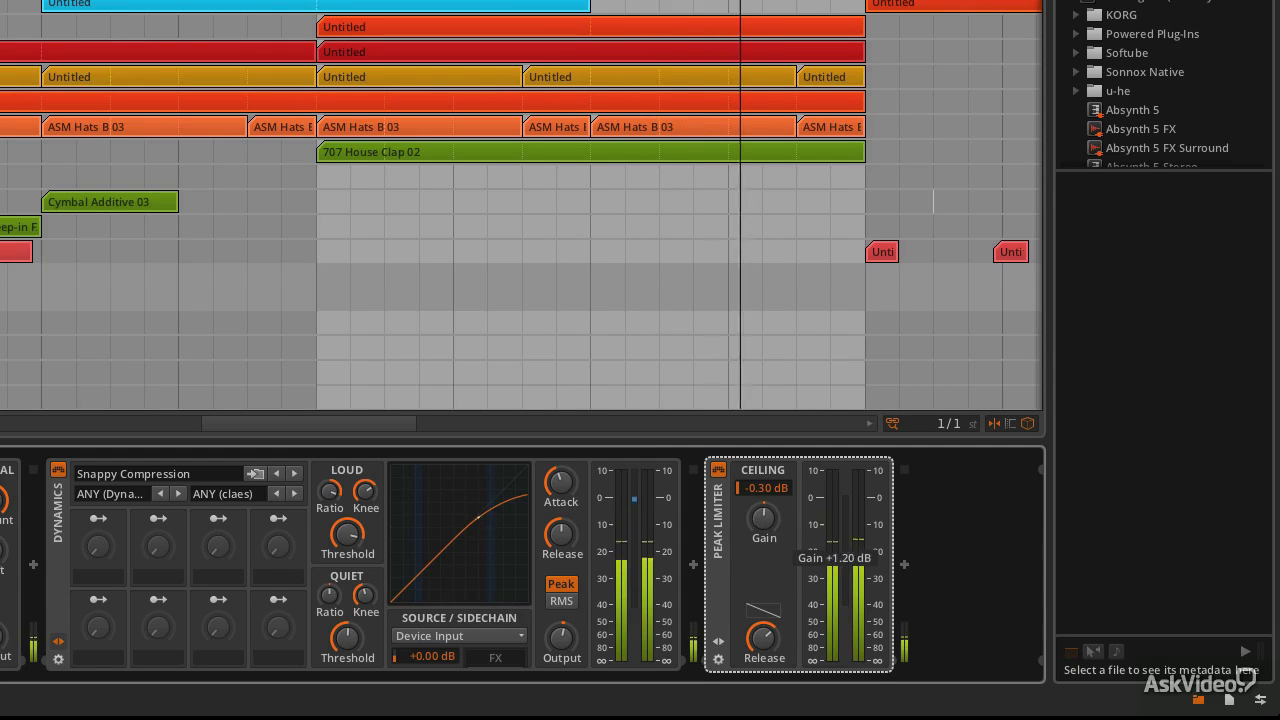
{"action": "left_click_drag", "start_coordinate": [830, 545], "coordinate": [830, 527]}
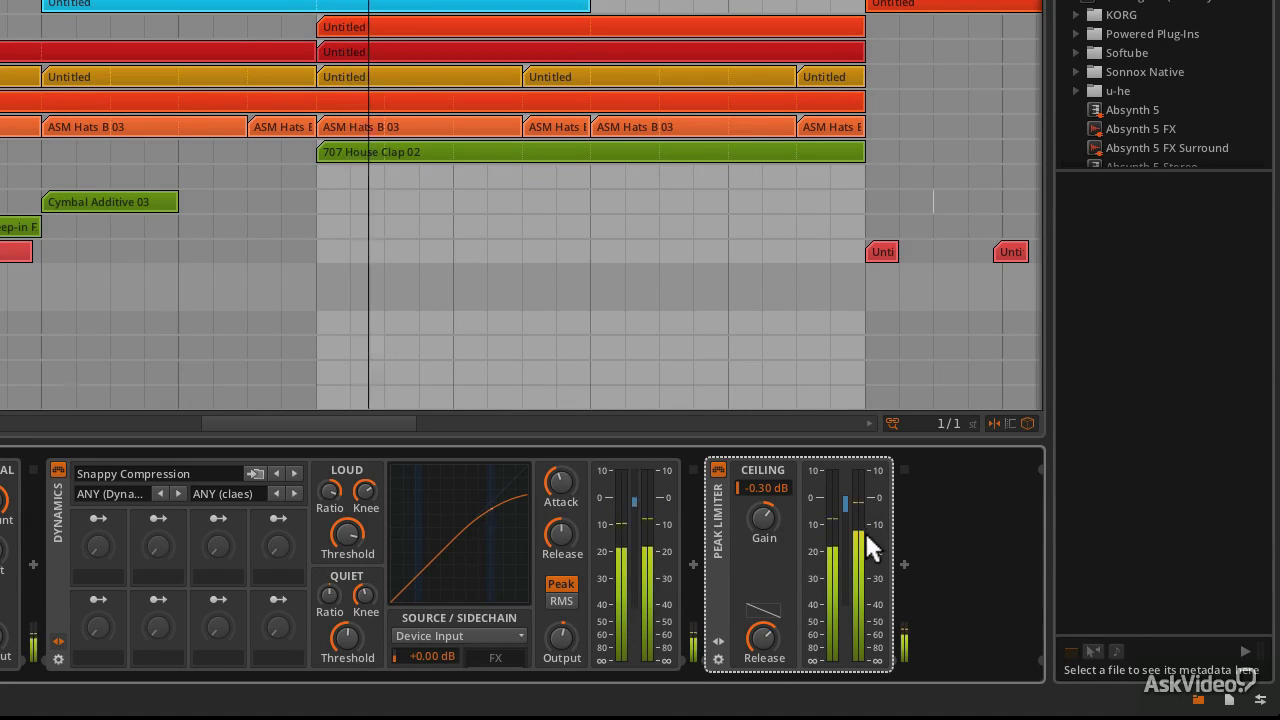
{"action": "mouse_move", "coordinate": [766, 528]}
{"action": "left_mouse_down"}
{"action": "mouse_move", "coordinate": [766, 483]}
{"action": "mouse_move", "coordinate": [763, 514]}
{"action": "left_mouse_up"}
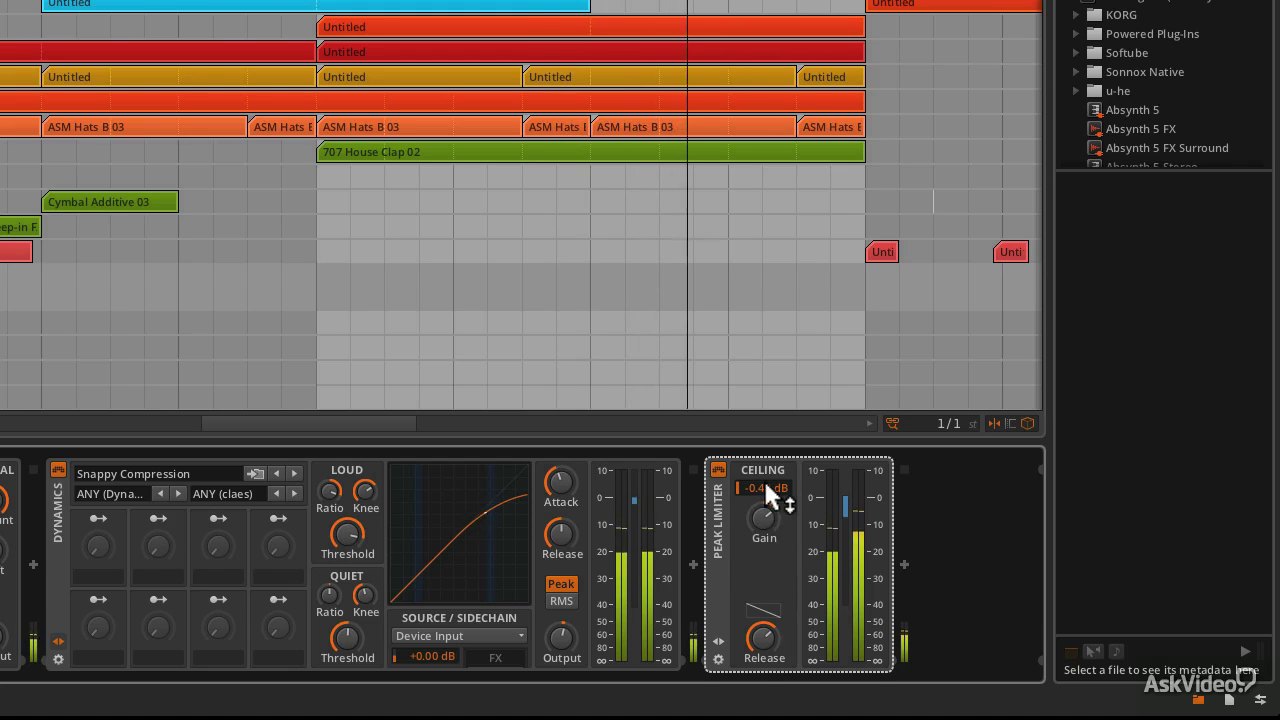
- Compare the mix with the Peak Limiter bypassed and re-enabled, check its preset panel, then stop playback
{"action": "left_click", "coordinate": [716, 468]}
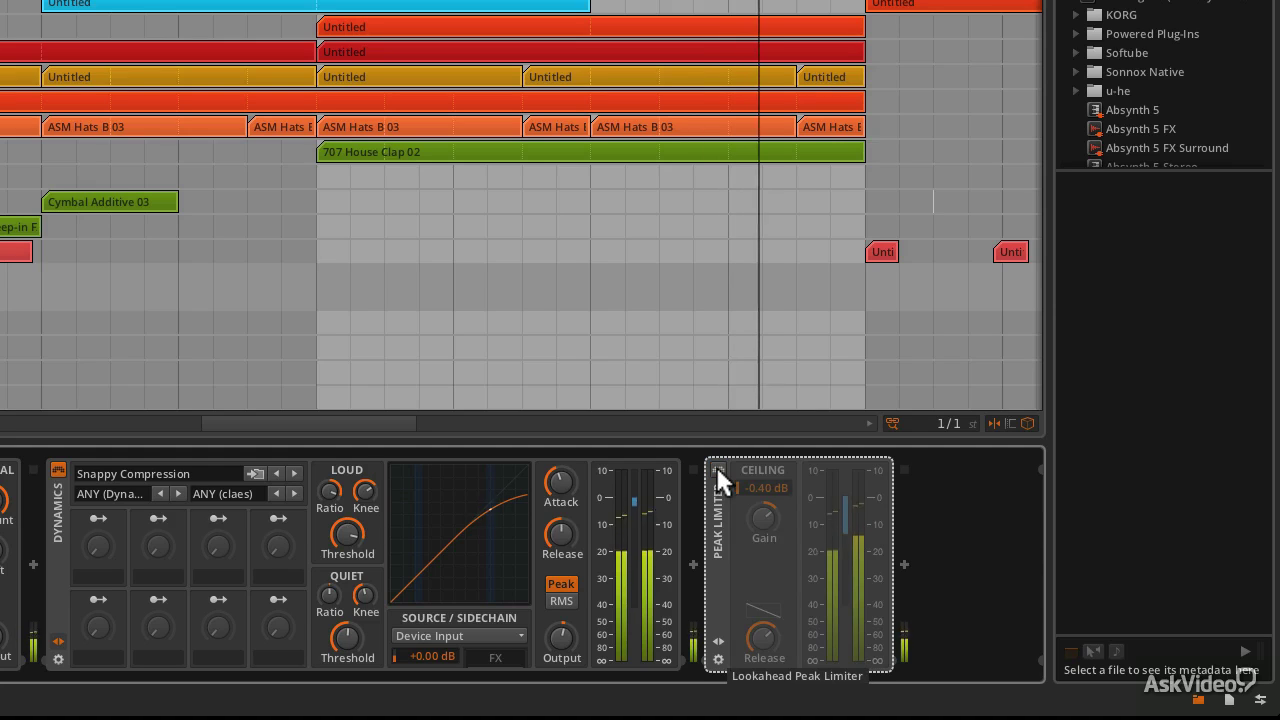
{"action": "left_click", "coordinate": [717, 467]}
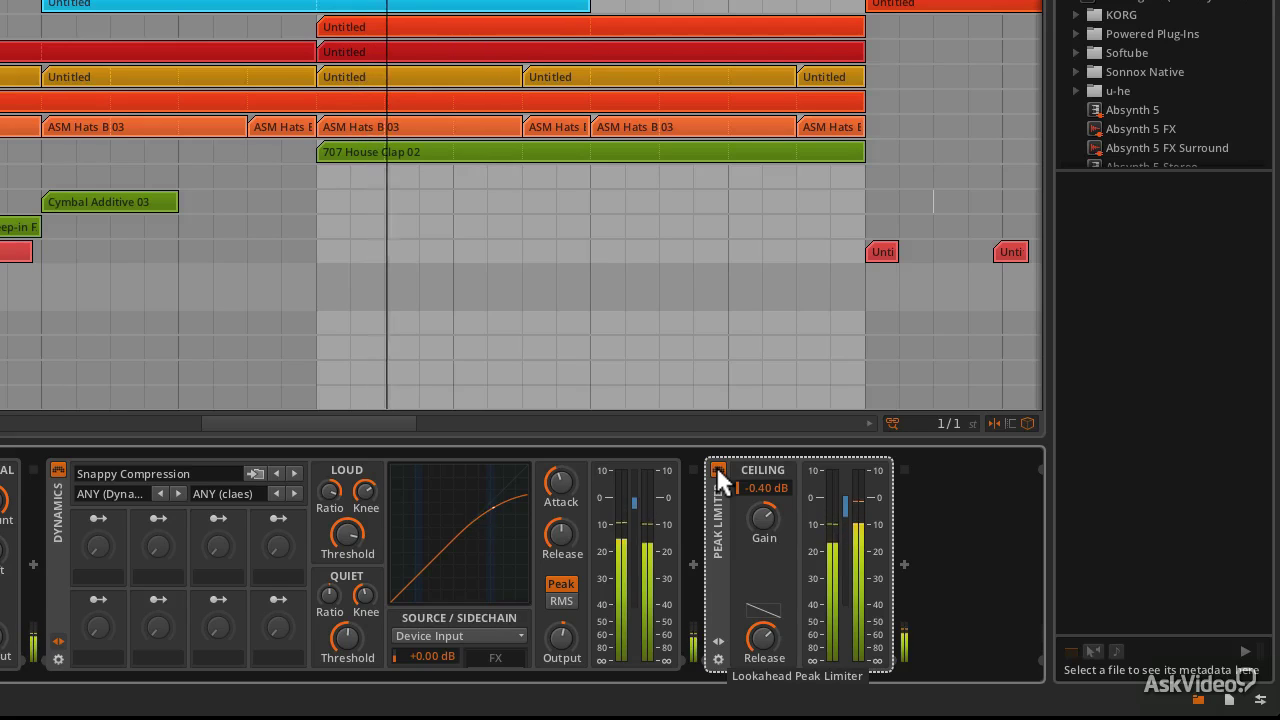
{"action": "left_click", "coordinate": [720, 640]}
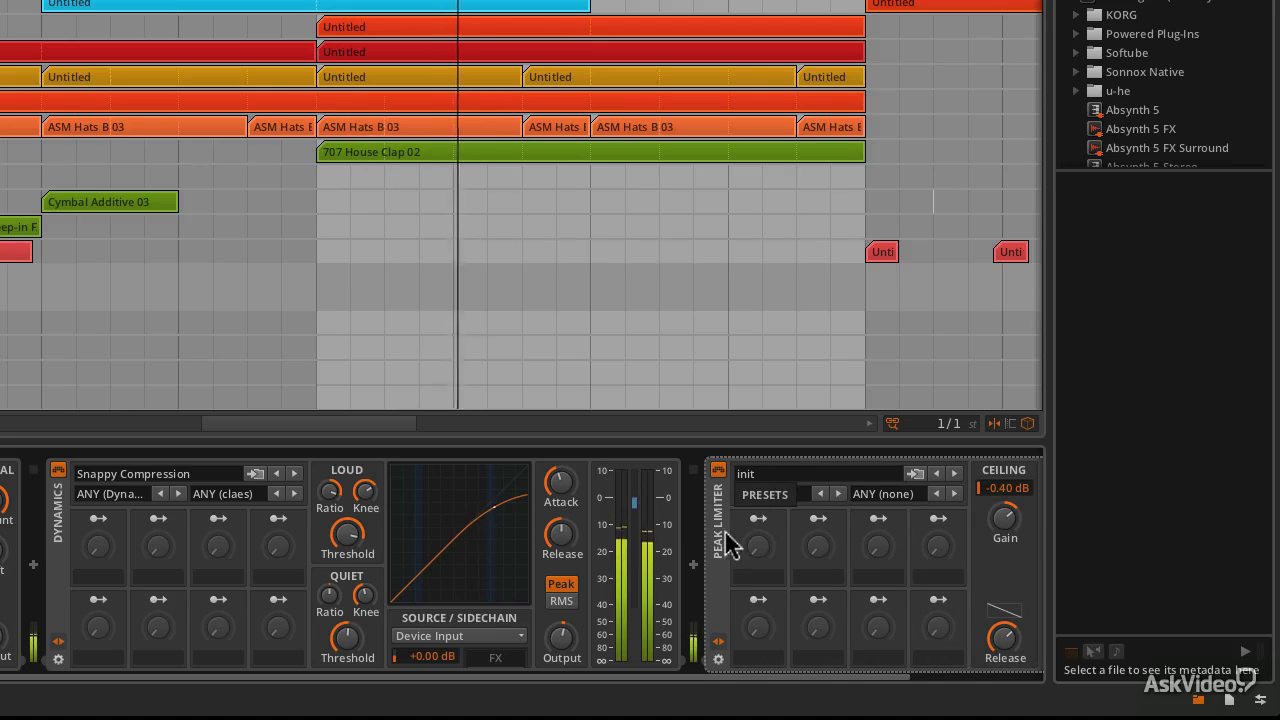
{"action": "left_click", "coordinate": [718, 640]}
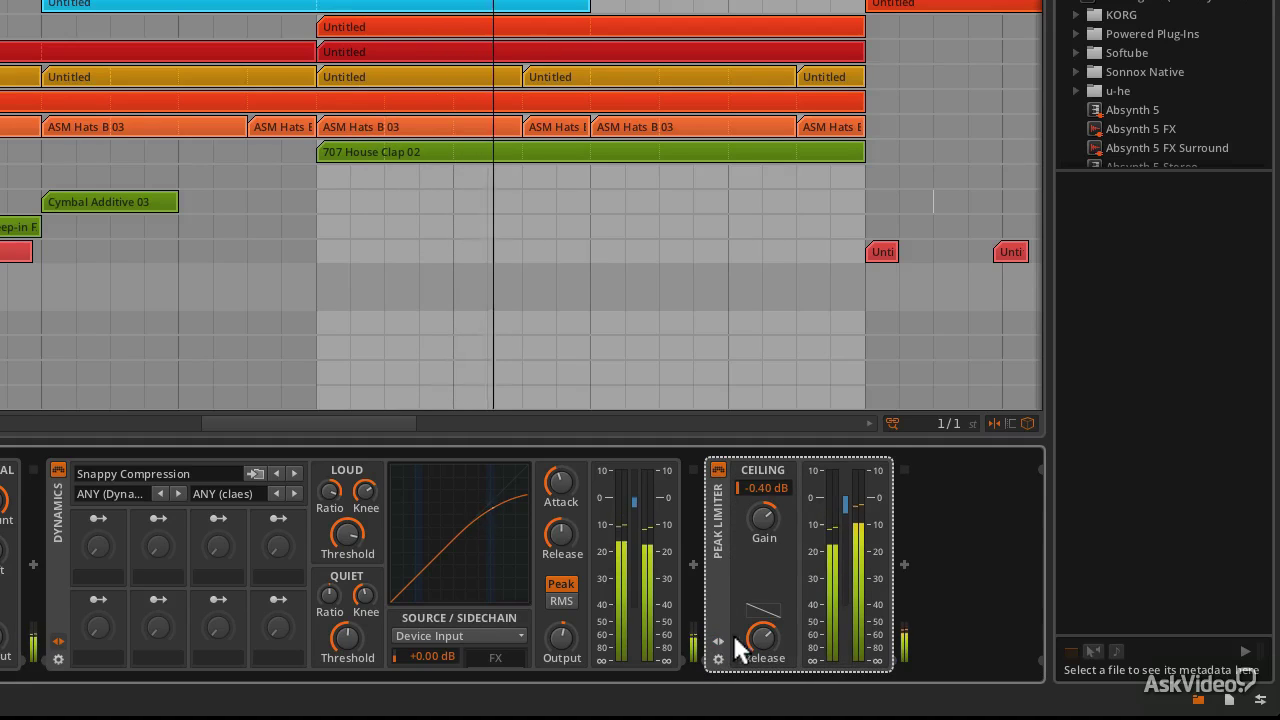
{"action": "key", "text": "space"}
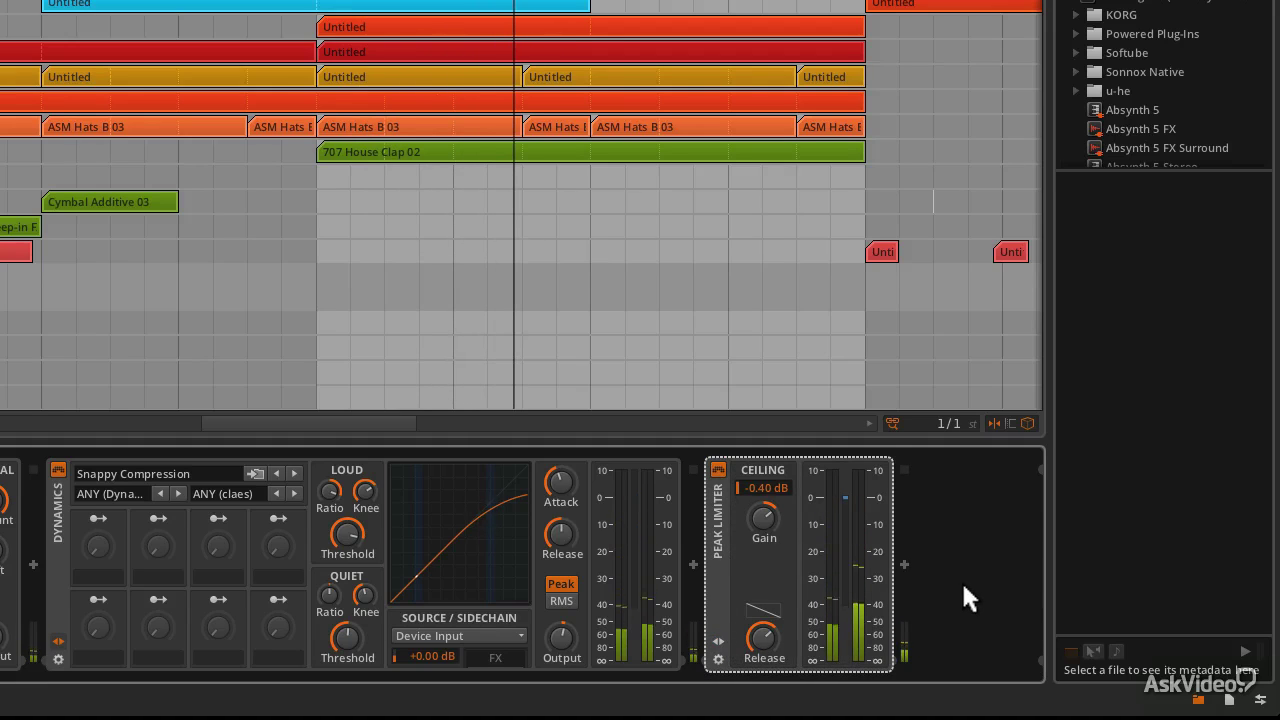
- Save the Peak Limiter settings to the library as an Audio FX preset named 'Master 1'
{"action": "left_click", "coordinate": [720, 641]}
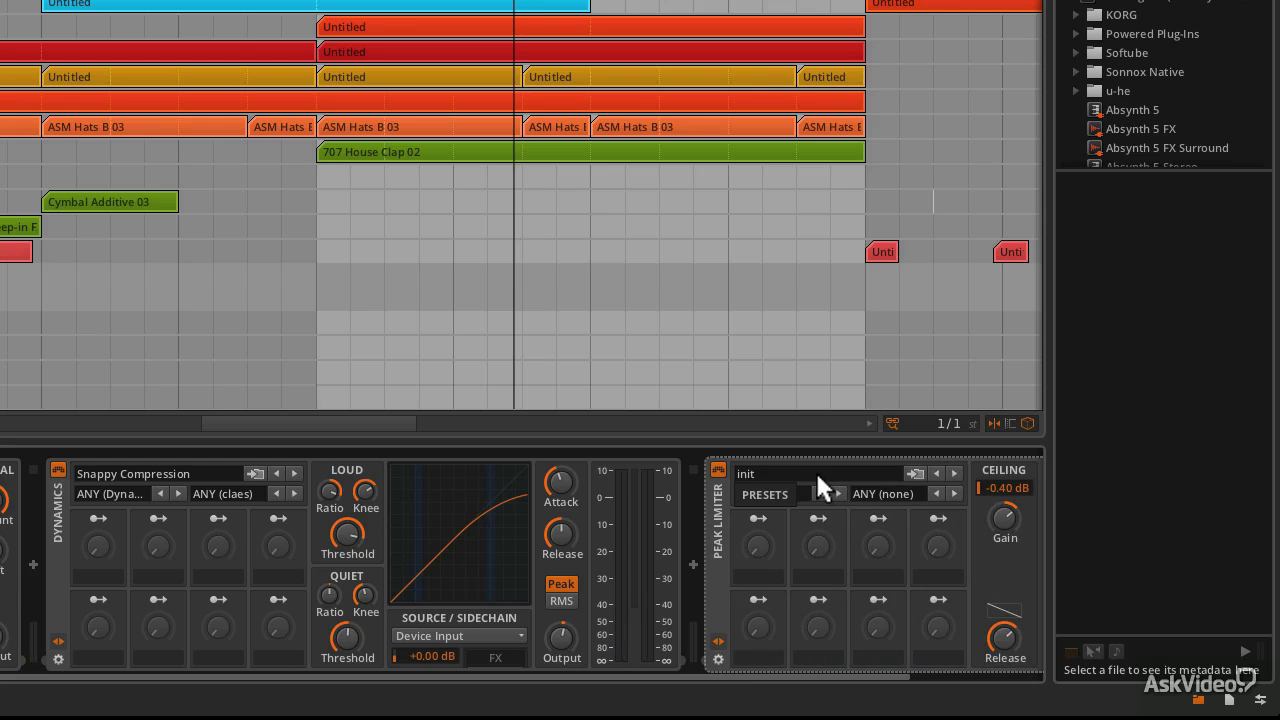
{"action": "left_click", "coordinate": [914, 473]}
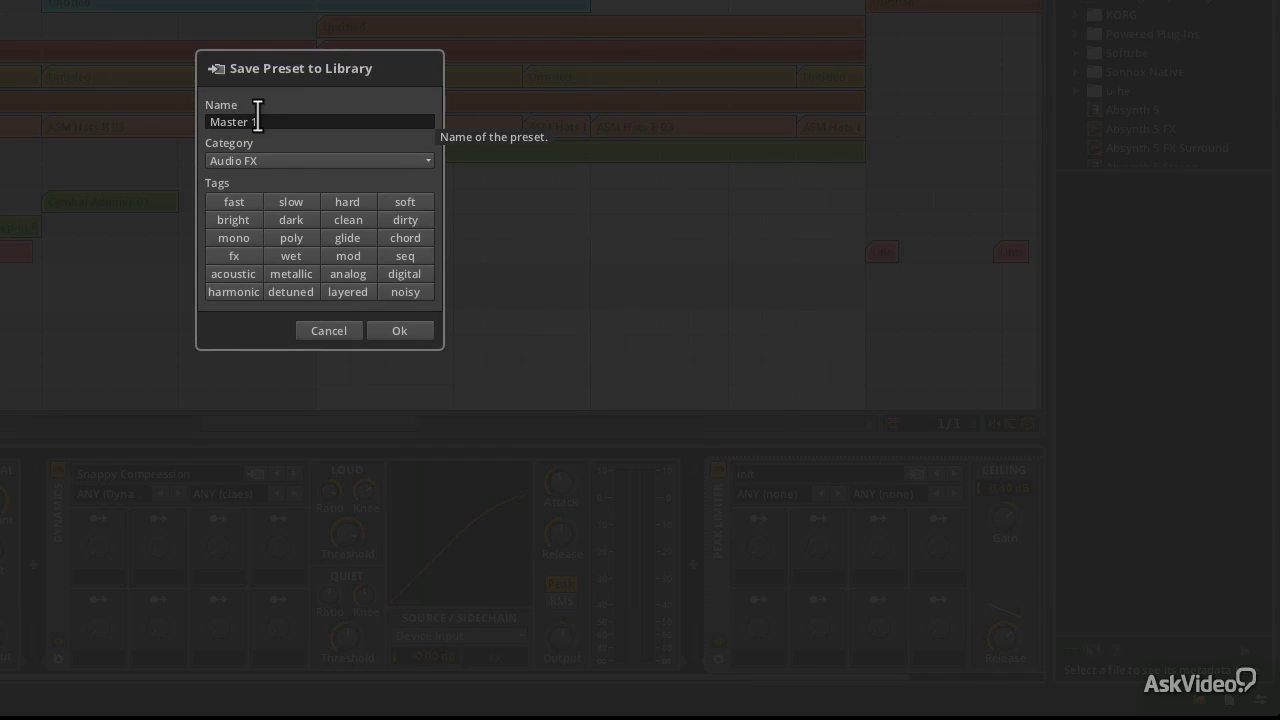
{"action": "left_click", "coordinate": [388, 330]}
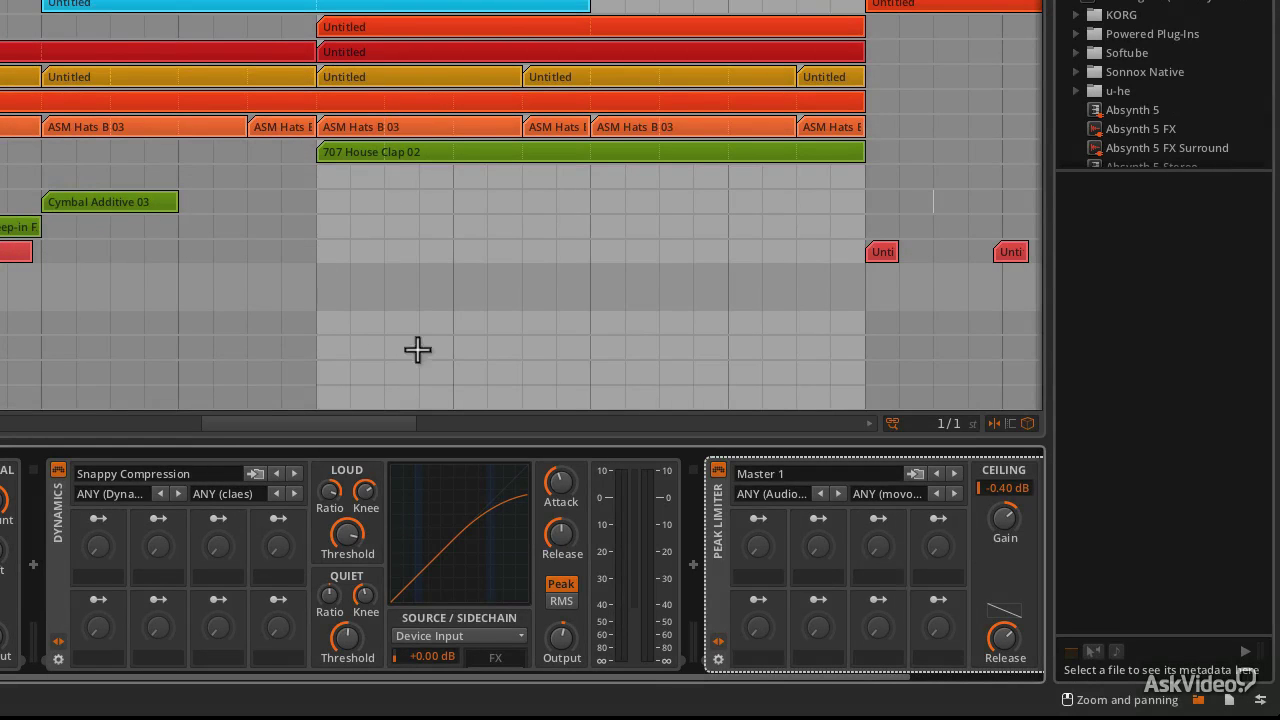
{"action": "left_click", "coordinate": [717, 641]}
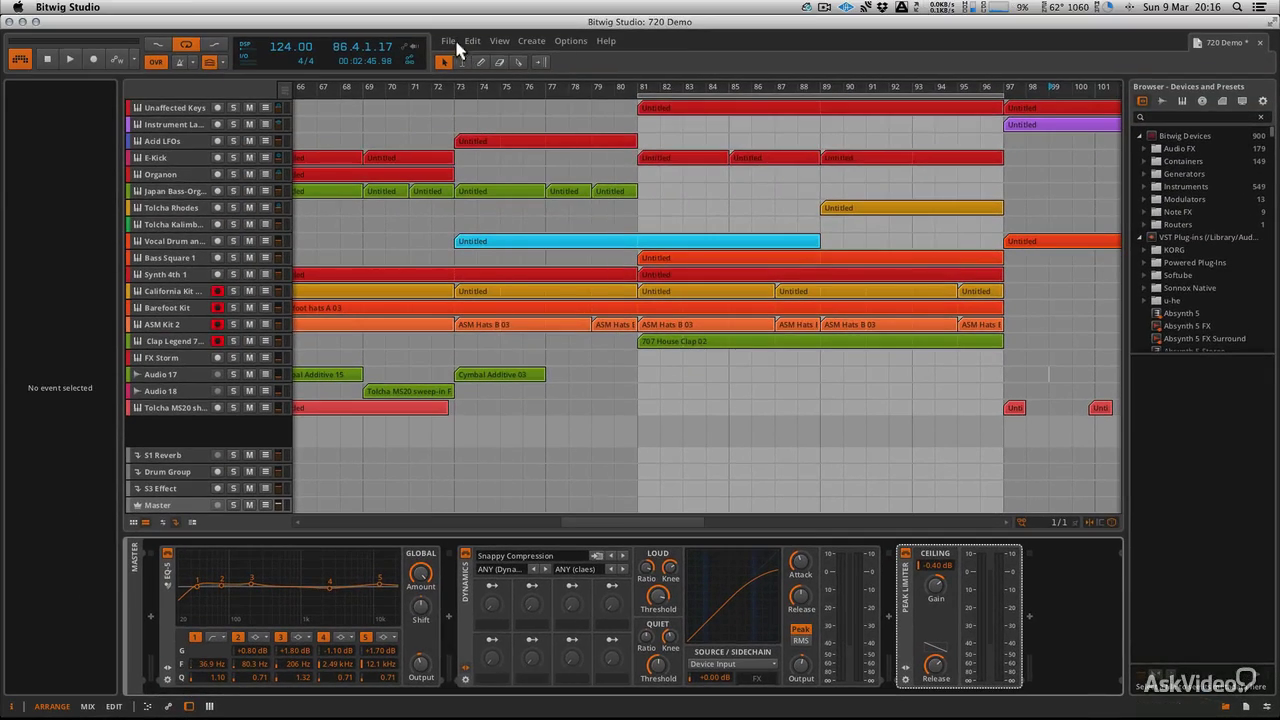
- Open File > Export Audio and include Organon, leaving Tolcha Rhodes and Japan Bass-Organ unticked
{"action": "left_click", "coordinate": [452, 42]}
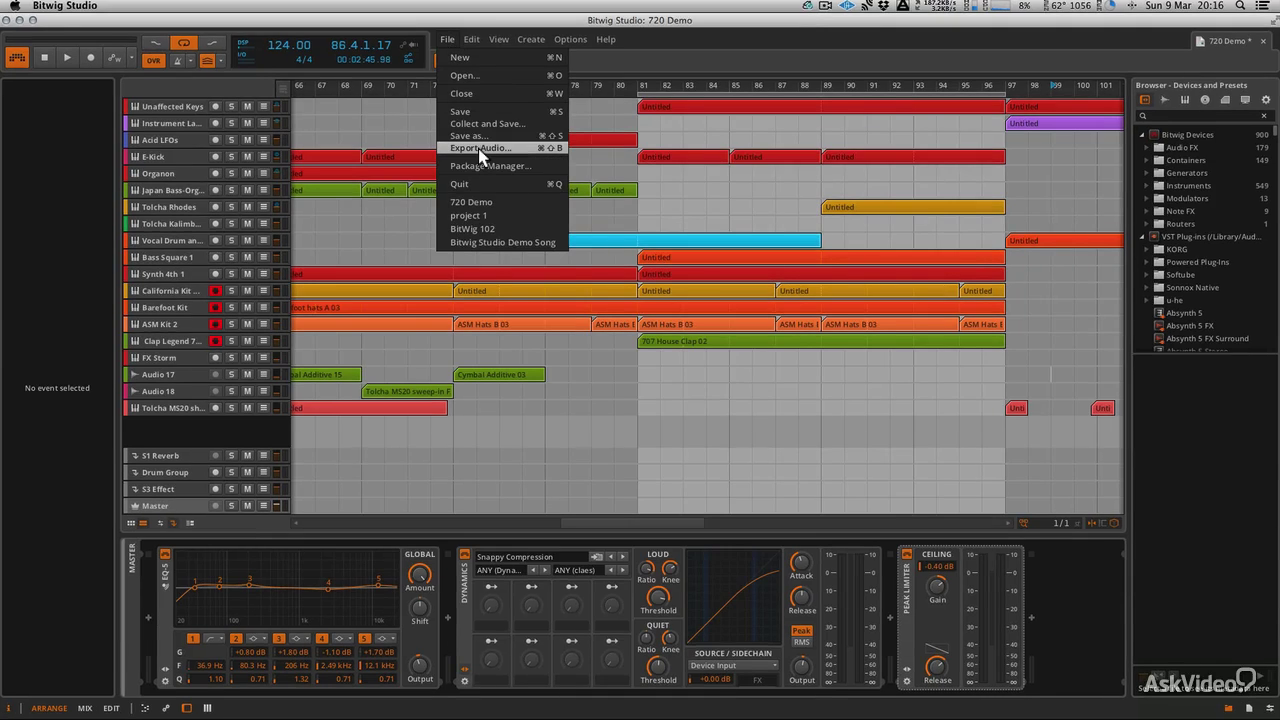
{"action": "left_click", "coordinate": [478, 148]}
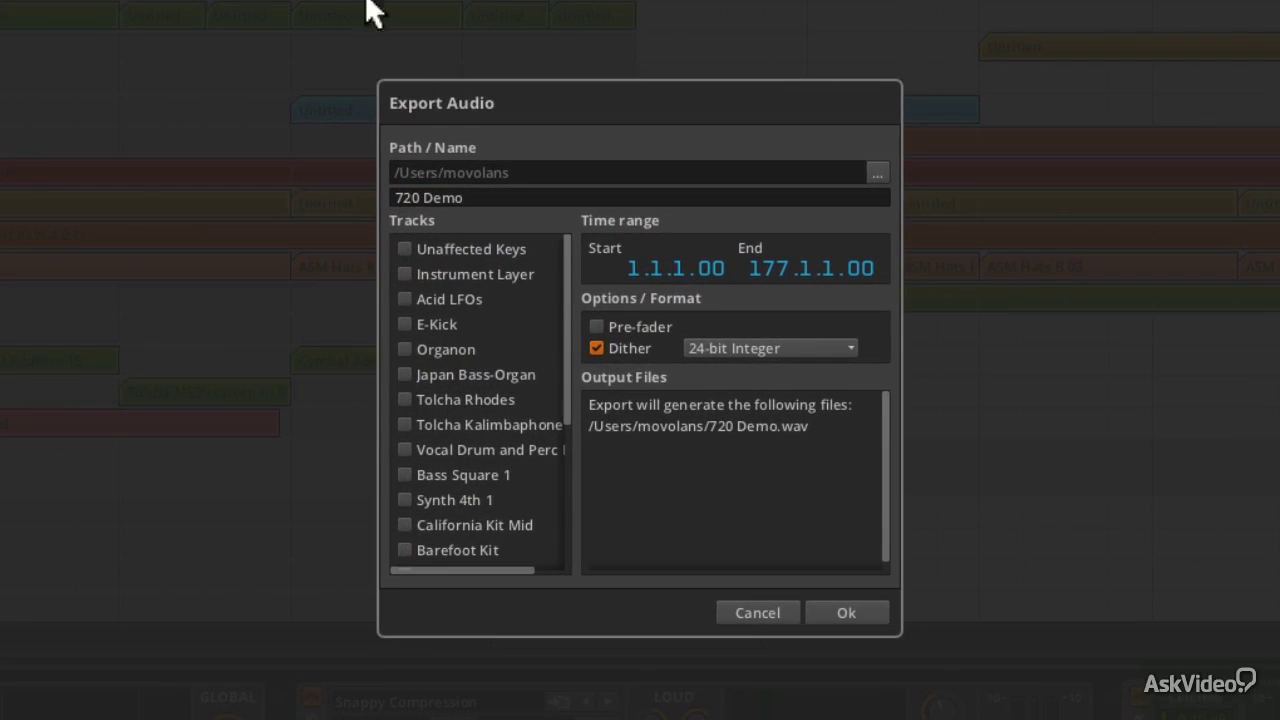
{"action": "left_click", "coordinate": [406, 399]}
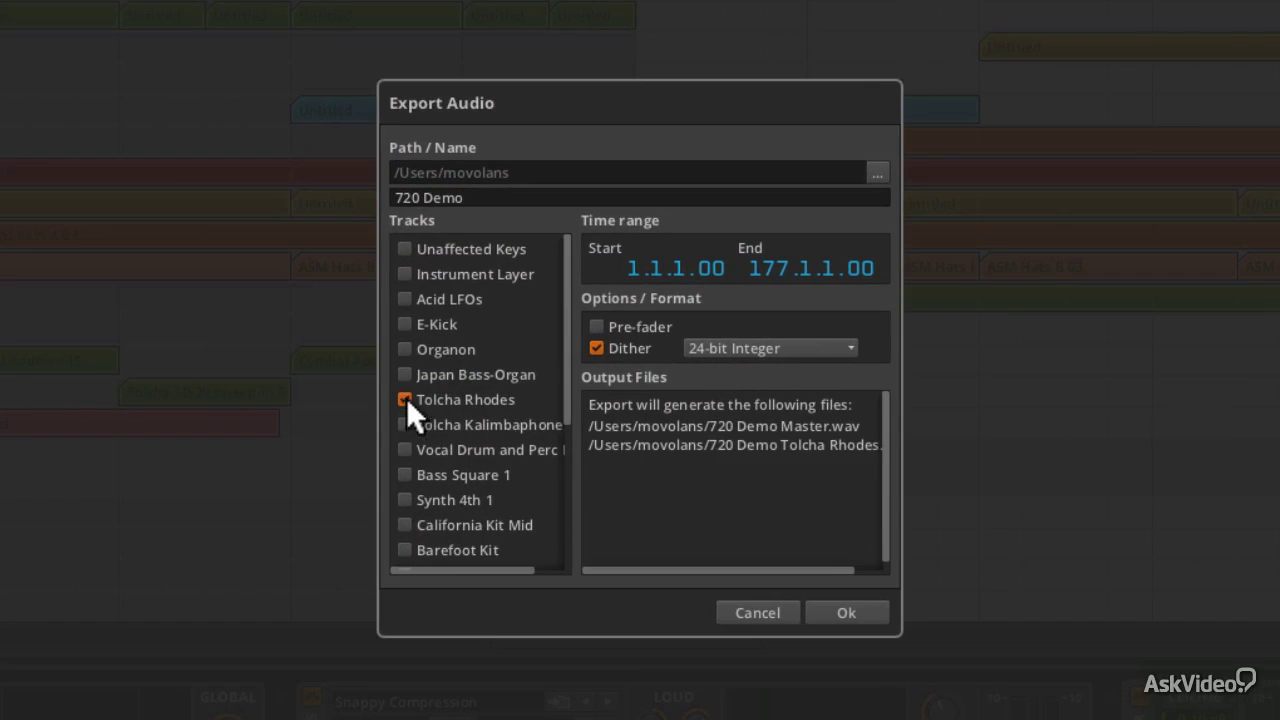
{"action": "left_click", "coordinate": [405, 374]}
{"action": "left_click", "coordinate": [403, 349]}
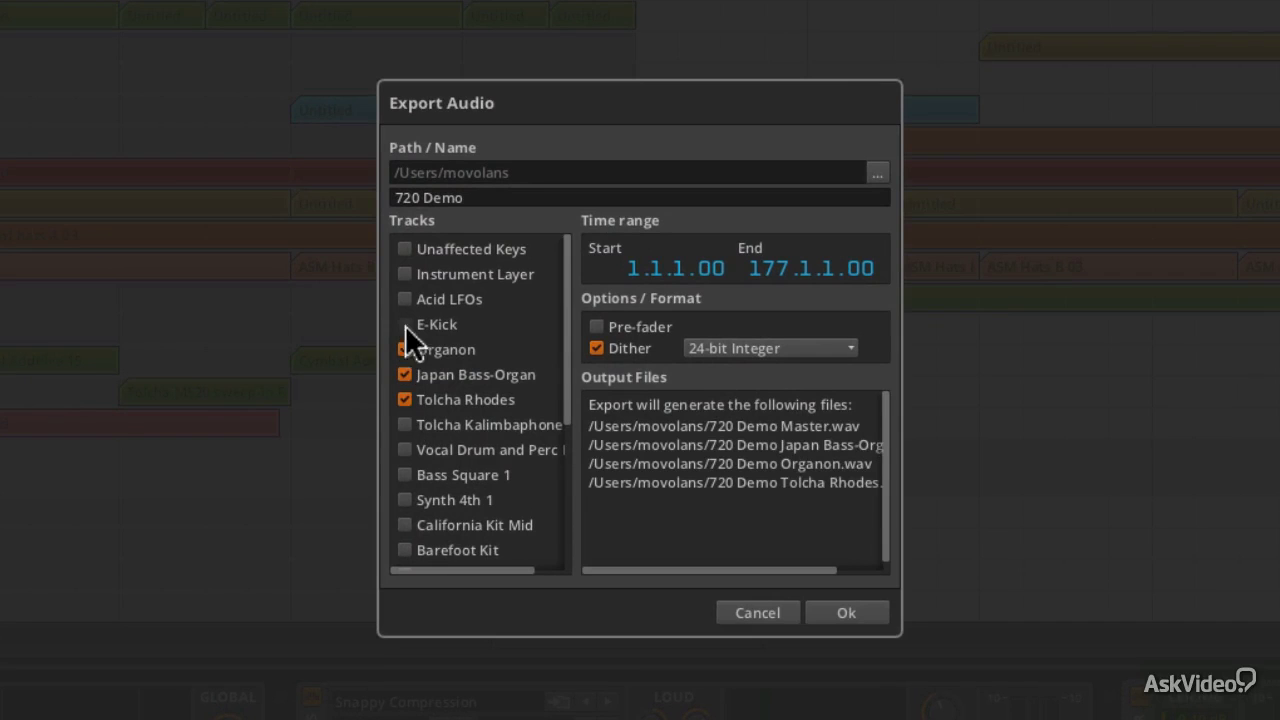
{"action": "left_click", "coordinate": [405, 372]}
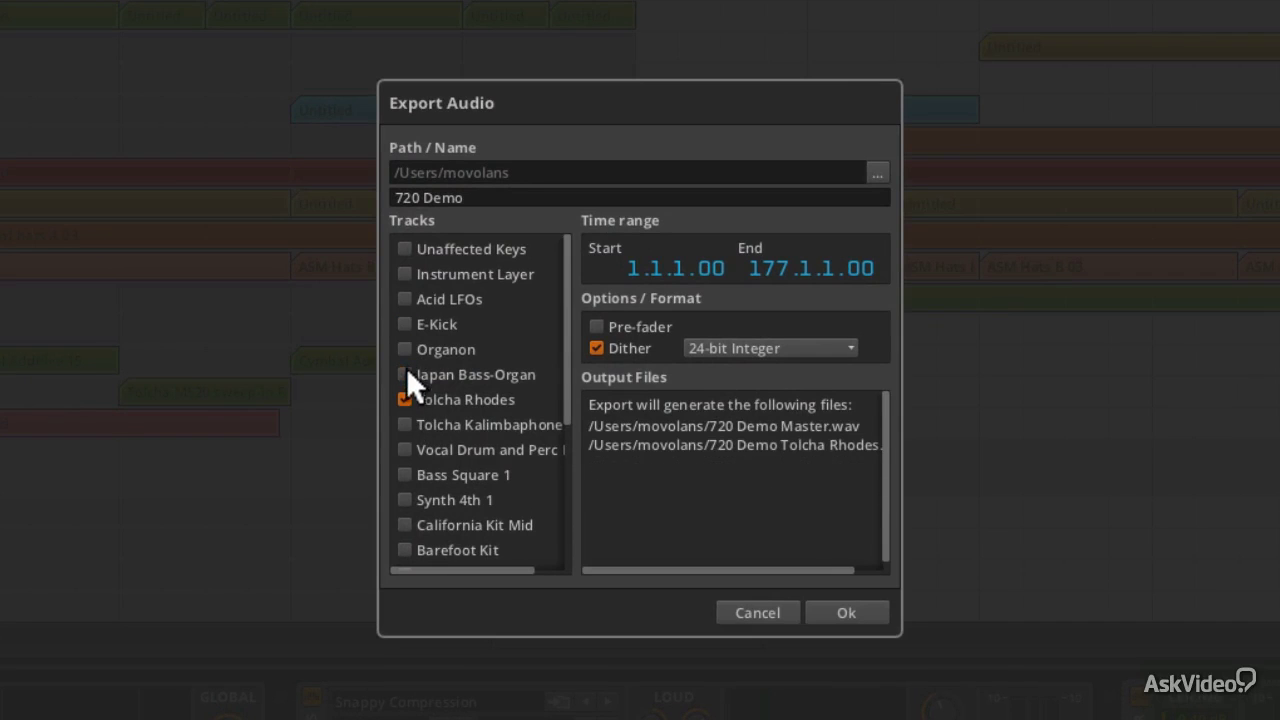
{"action": "left_click", "coordinate": [405, 399]}
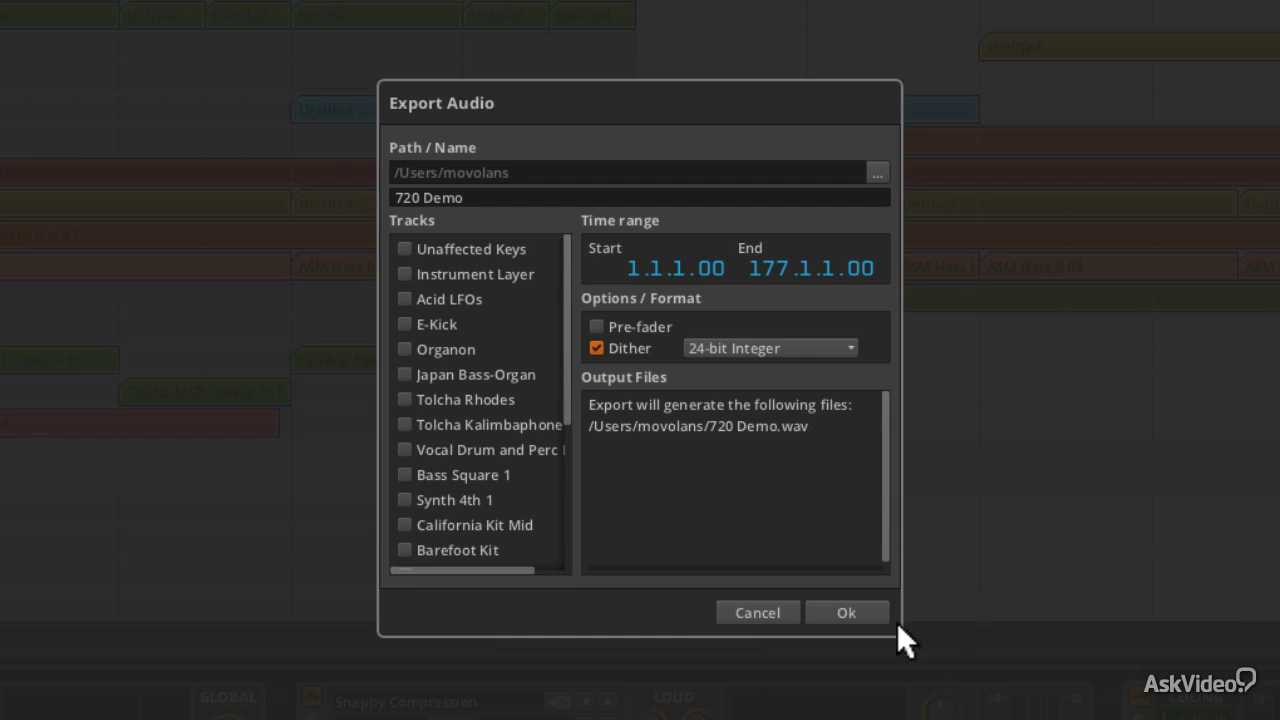
- Enlarge the Export Audio dialog and set the export bit depth to 16-bit
{"action": "left_click_drag", "start_coordinate": [902, 632], "coordinate": [1023, 719]}
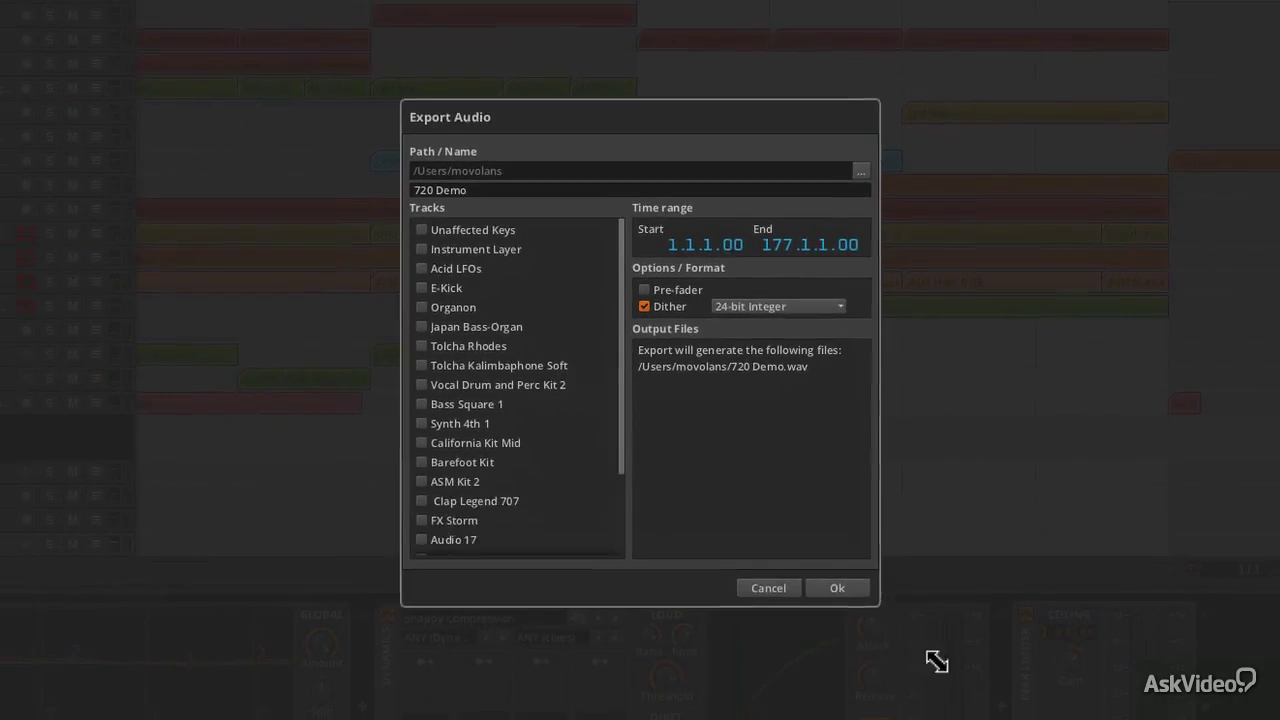
{"action": "left_click_drag", "start_coordinate": [936, 661], "coordinate": [995, 719]}
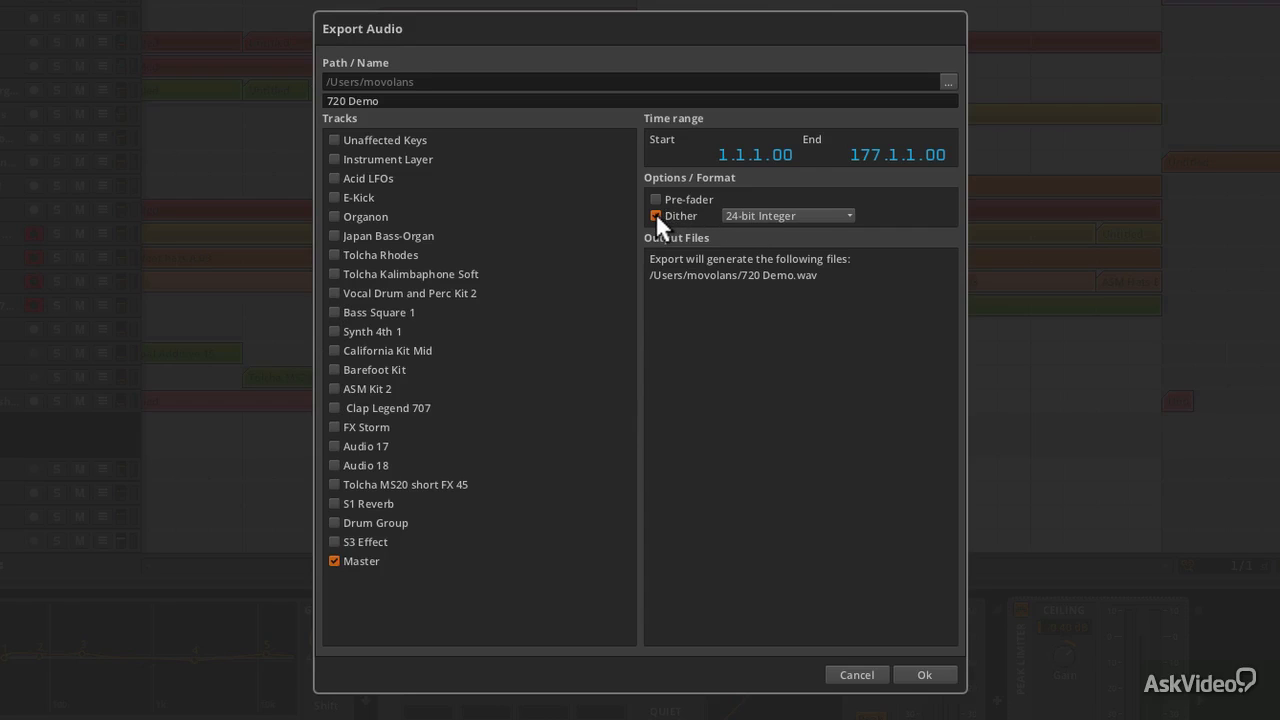
{"action": "left_click", "coordinate": [746, 215]}
{"action": "left_click", "coordinate": [772, 195]}
- Export to the Desktop as '720 Export.wav'
{"action": "left_click", "coordinate": [945, 80]}
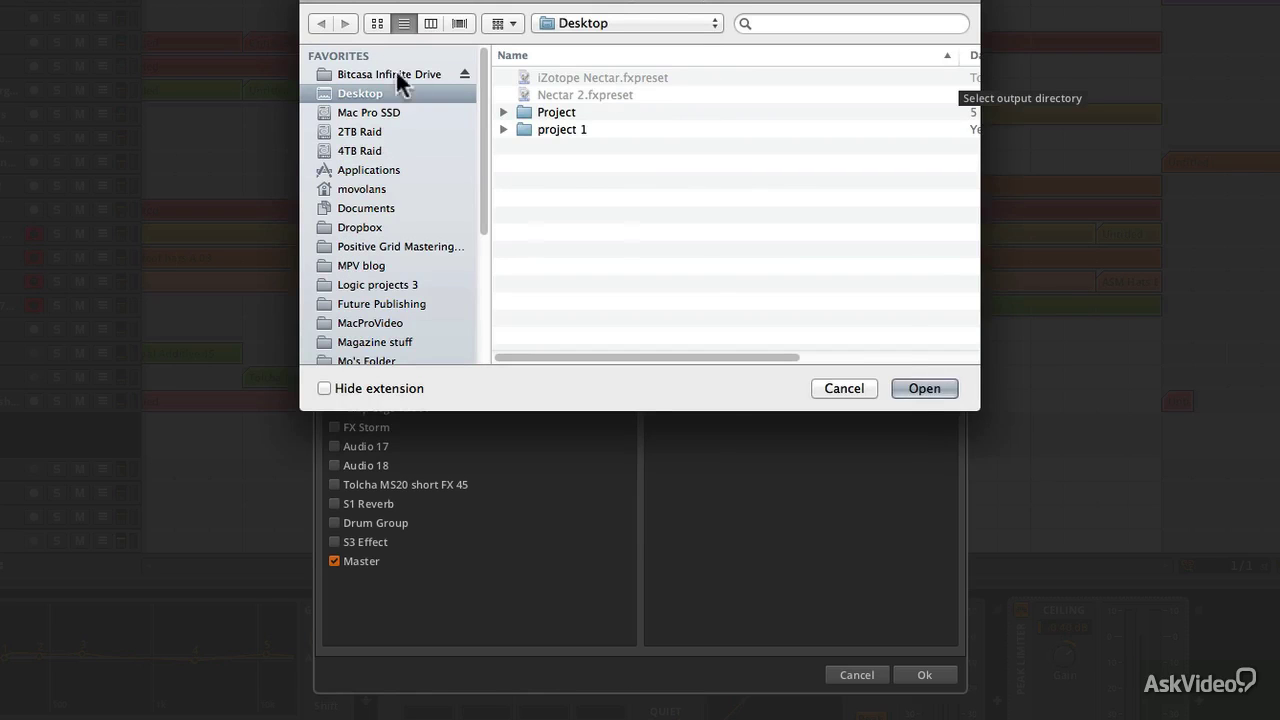
{"action": "left_click", "coordinate": [922, 388]}
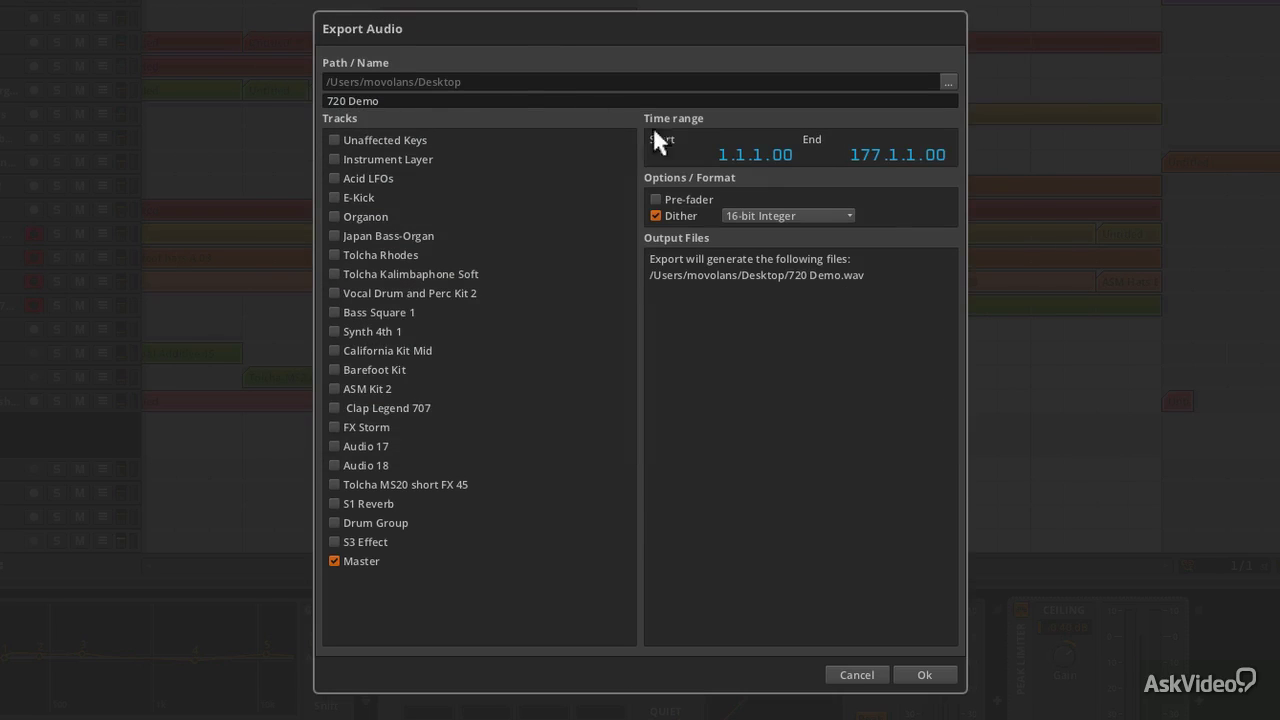
{"action": "left_click", "coordinate": [424, 100]}
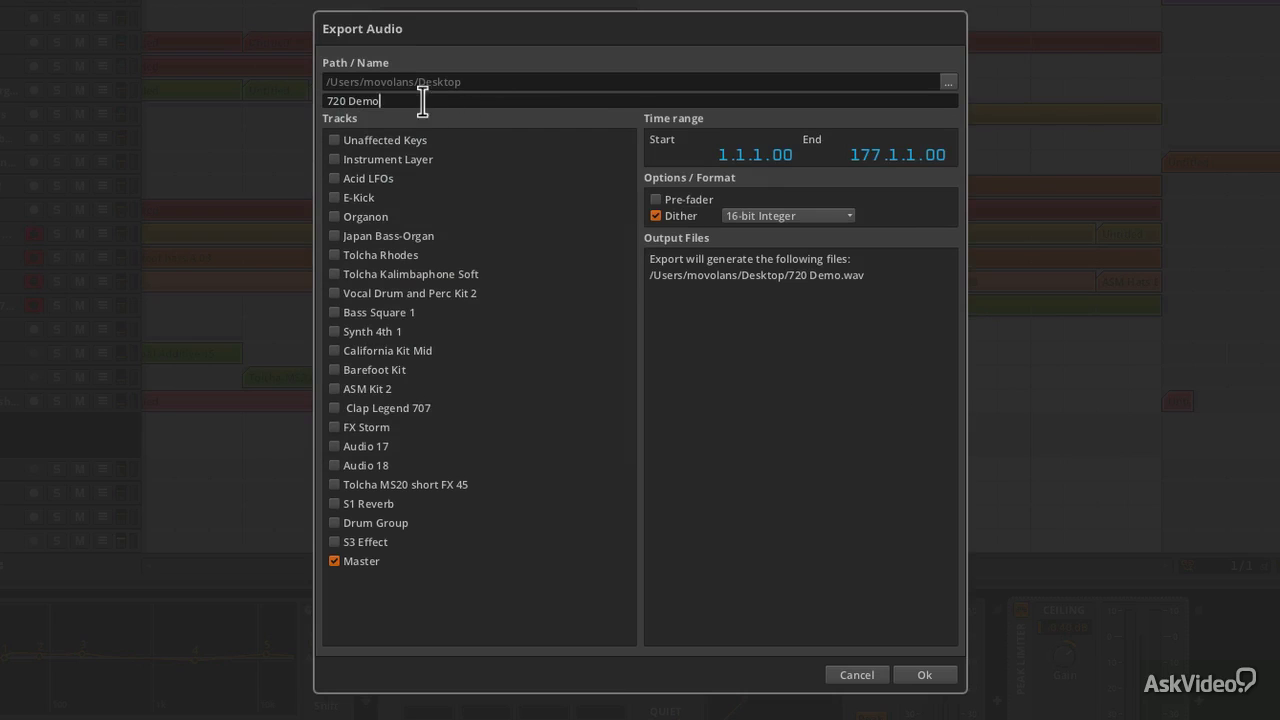
{"action": "double_click", "coordinate": [362, 101]}
{"action": "type", "text": "Export"}
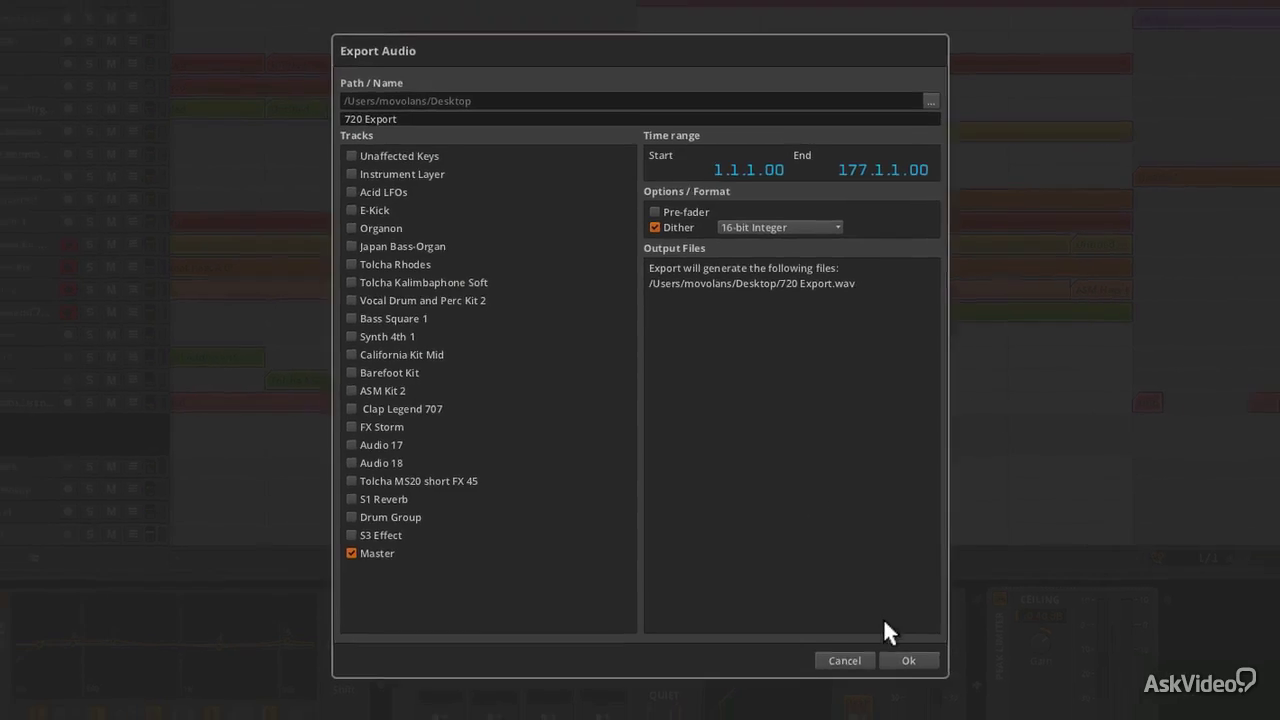
{"action": "left_click", "coordinate": [908, 660]}
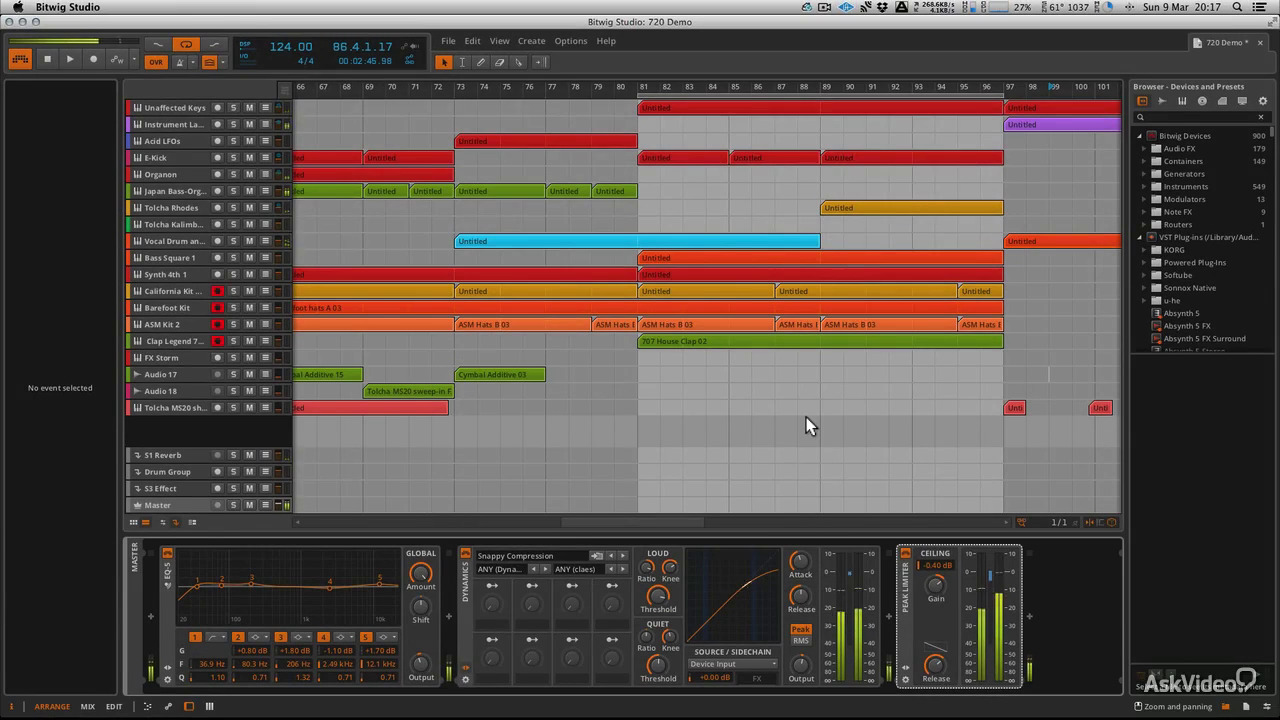